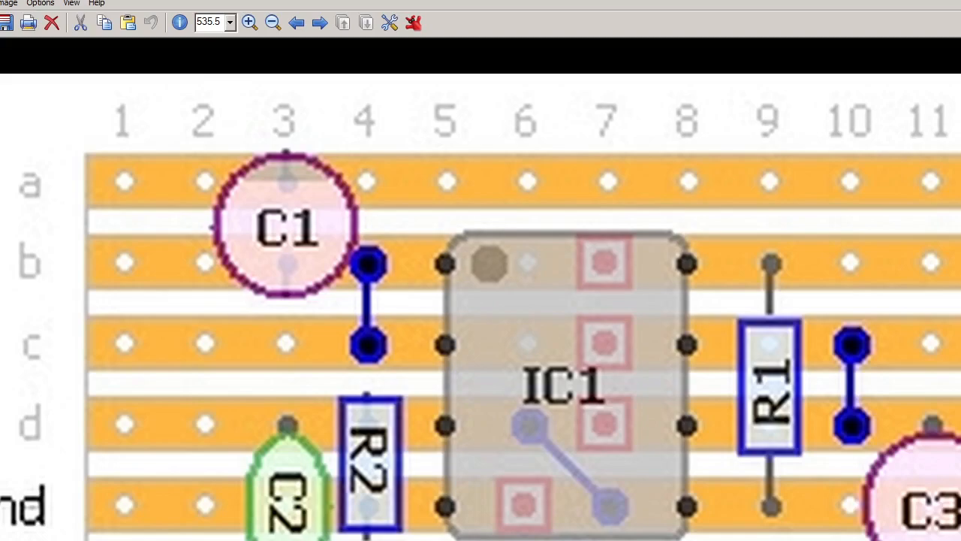
# Zoom in on the stripboard layout around IC1 and R1, and return to the image showing the whole board
pyautogui.hotkey('ctrl', 'v')
pyautogui.press('+')
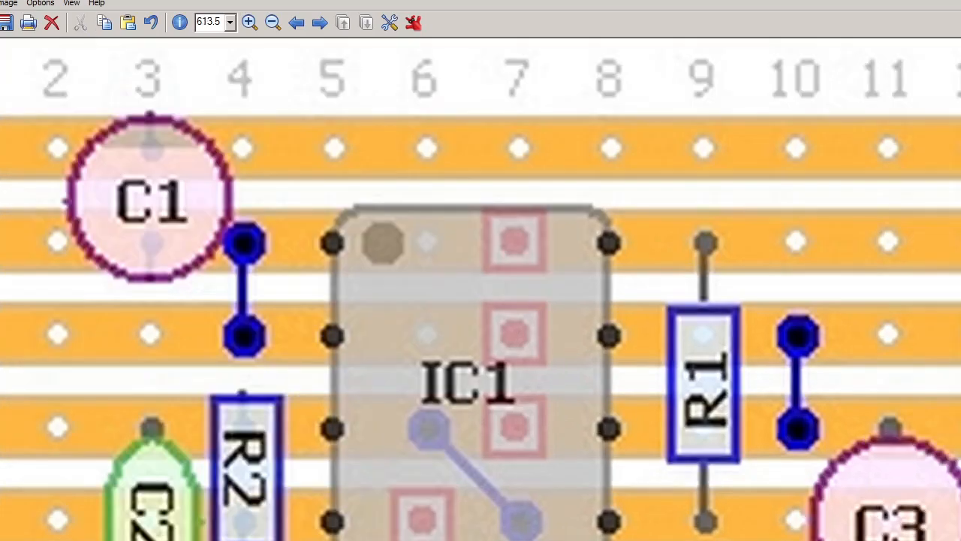
pyautogui.press('Right')
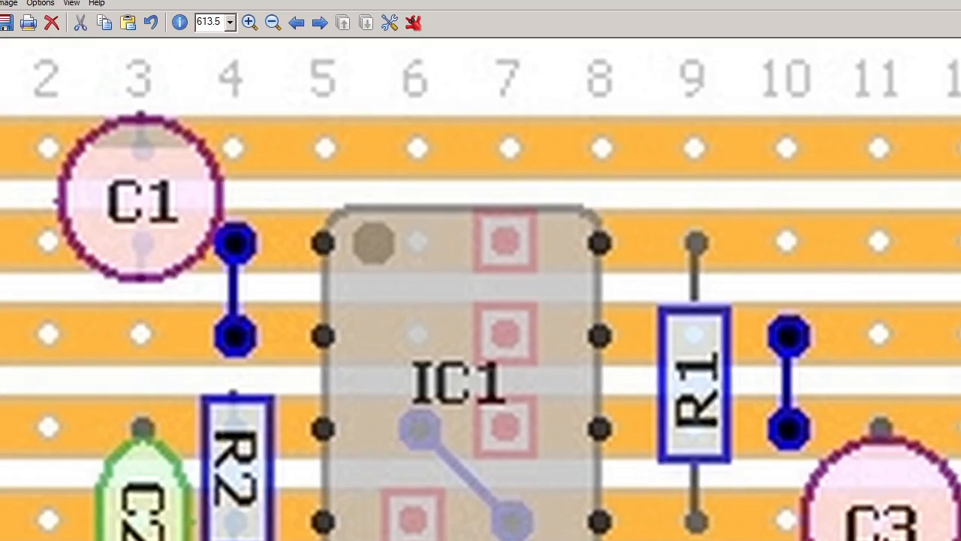
pyautogui.press('Down')
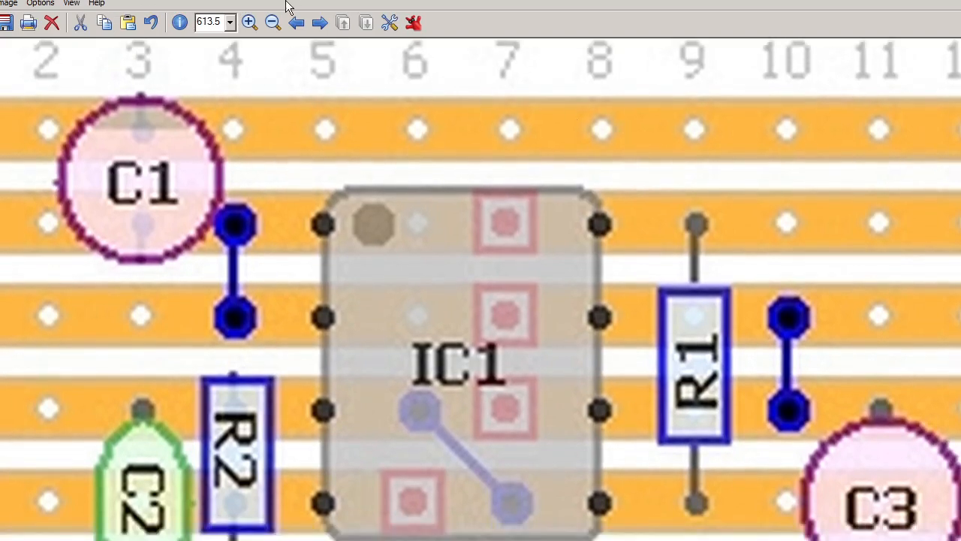
pyautogui.click(295, 25)
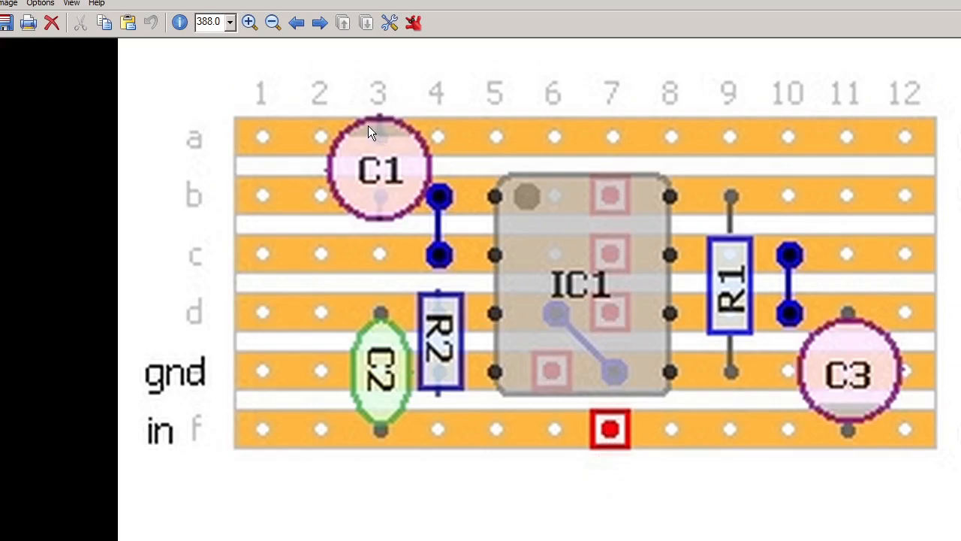
# Cut narrow vertical strips out of the layout image over C1, C2 and R2, running between their lead holes
pyautogui.moveTo(369, 131); pyautogui.dragTo(396, 204)
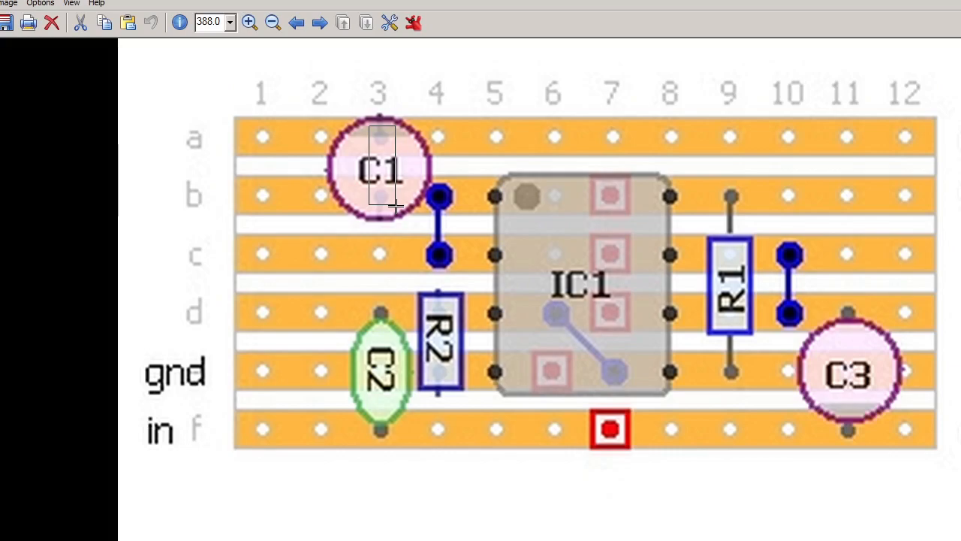
pyautogui.hotkey('ctrl', 'x')
pyautogui.moveTo(368, 307); pyautogui.dragTo(386, 439)
pyautogui.hotkey('ctrl', 'x')
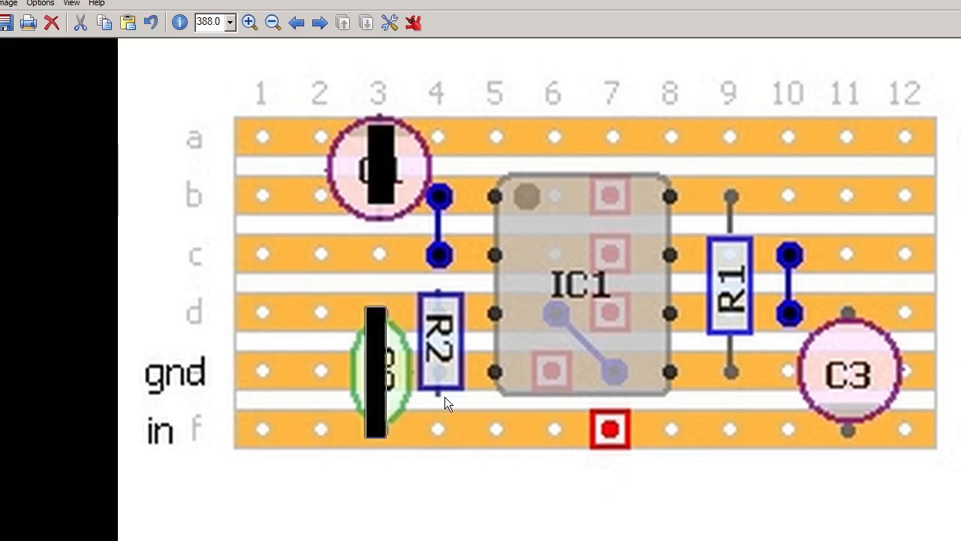
pyautogui.moveTo(443, 392); pyautogui.dragTo(435, 298)
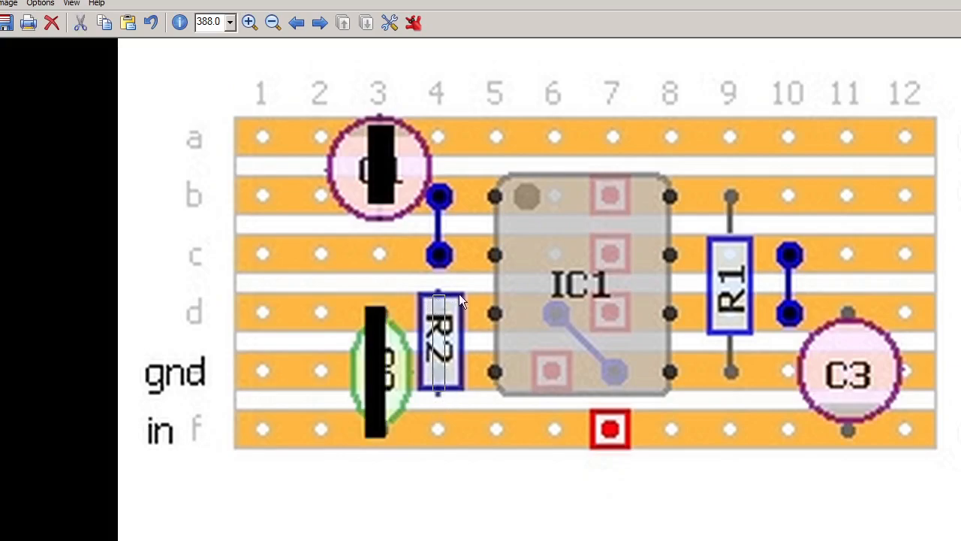
pyautogui.hotkey('ctrl', 'x')
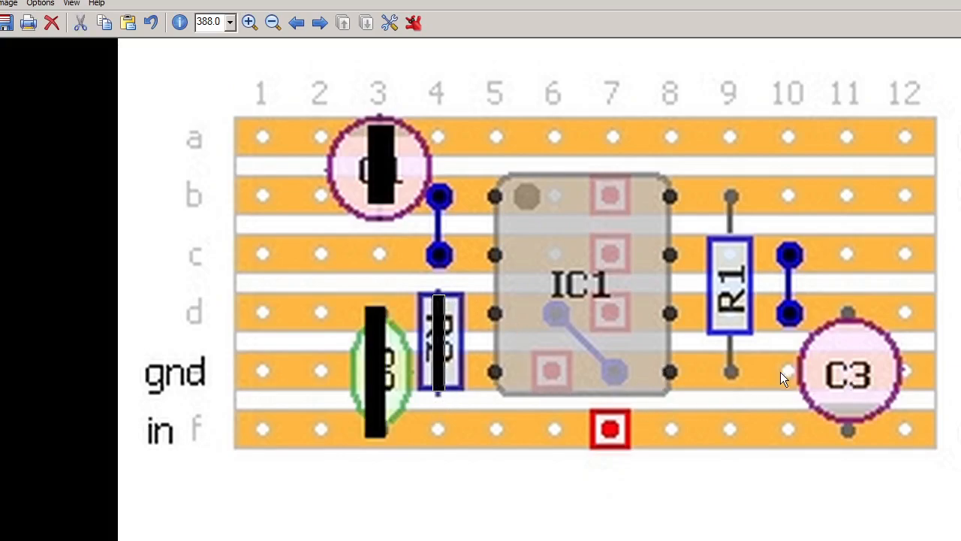
# Cut narrow vertical strips out of the layout image over R1, C3 and both pin rows of IC1
pyautogui.moveTo(733, 374); pyautogui.dragTo(730, 193)
pyautogui.hotkey('ctrl', 'x')
pyautogui.moveTo(861, 442); pyautogui.dragTo(839, 305)
pyautogui.hotkey('ctrl', 'x')
pyautogui.moveTo(674, 389); pyautogui.dragTo(655, 179)
pyautogui.hotkey('ctrl', 'x')
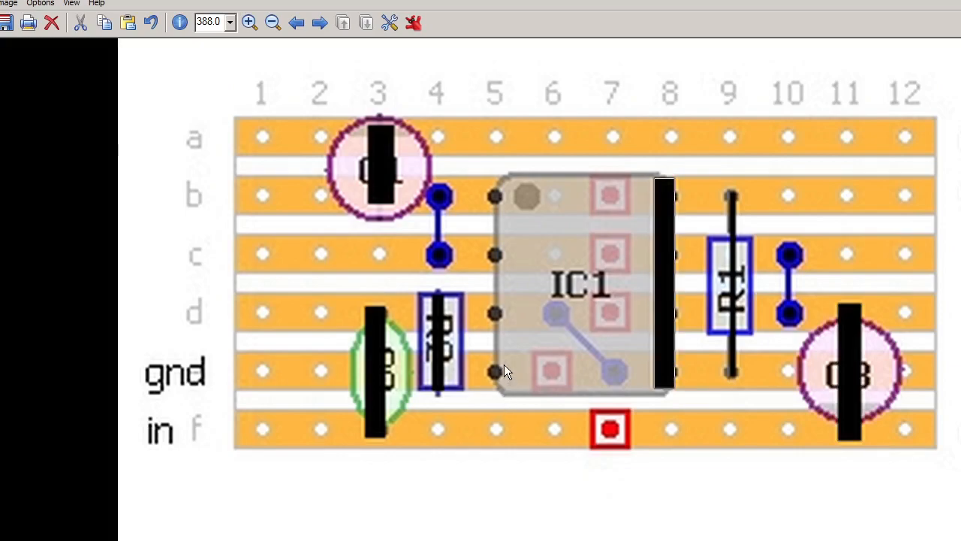
pyautogui.moveTo(507, 386); pyautogui.dragTo(493, 182)
pyautogui.hotkey('ctrl', 'x')
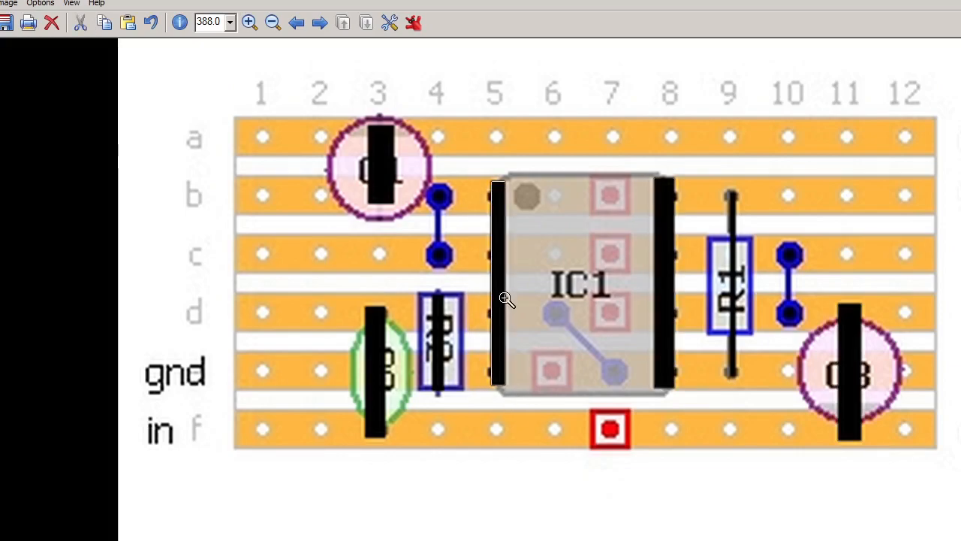
# Cut narrow vertical strips out of the layout image over the blue jumper links in columns 4 and 10
pyautogui.moveTo(436, 190); pyautogui.dragTo(442, 250)
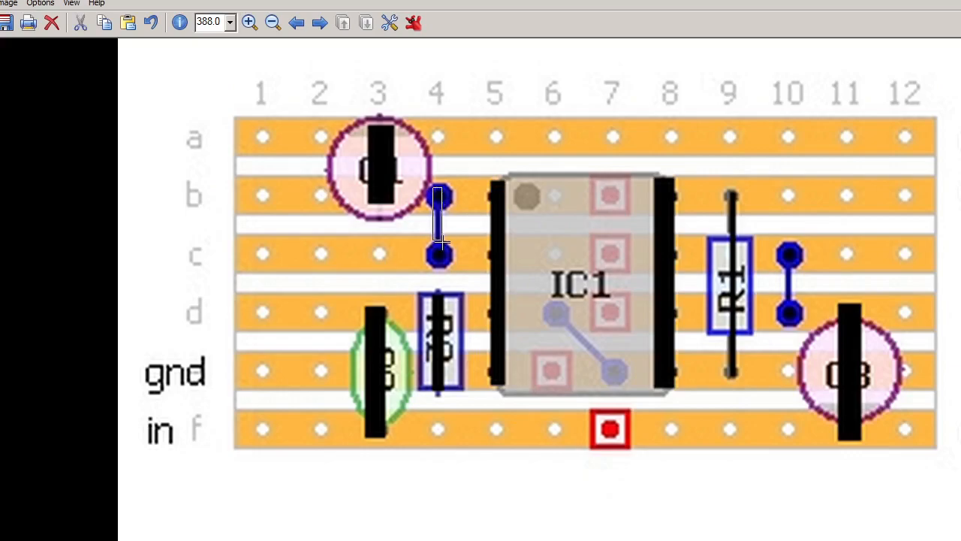
pyautogui.hotkey('ctrl', 'x')
pyautogui.moveTo(781, 254); pyautogui.dragTo(794, 327)
pyautogui.hotkey('ctrl', 'x')
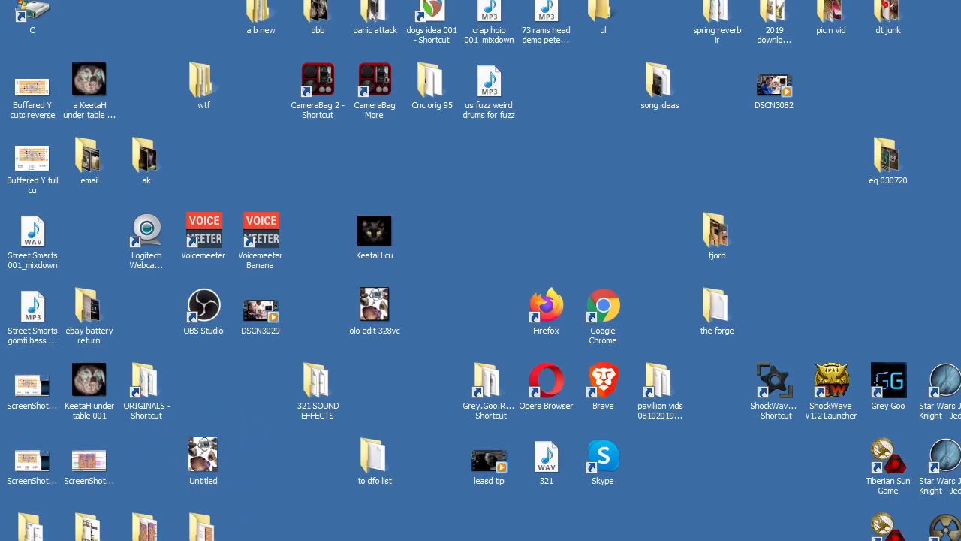
# Look at the images in the desktop's booster amp folder and close its window
pyautogui.doubleClick(34, 532)
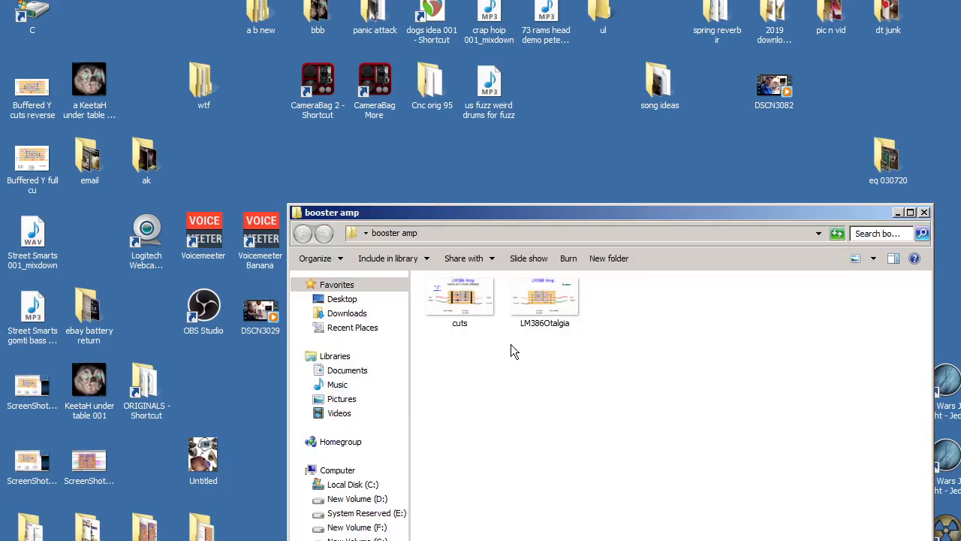
pyautogui.click(925, 213)
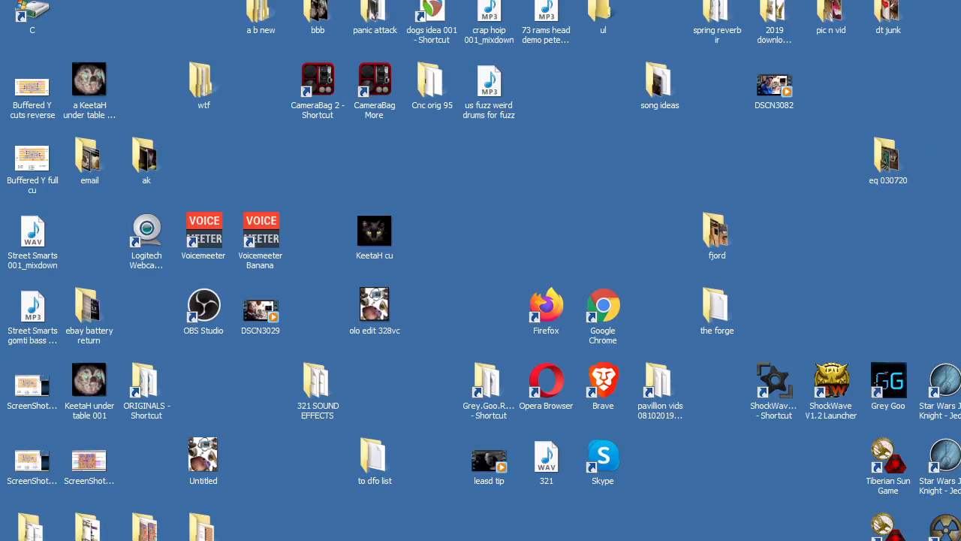
# Open the image Buffered Y cuts reverse from Removable Disk (K:)
pyautogui.press('super+e')
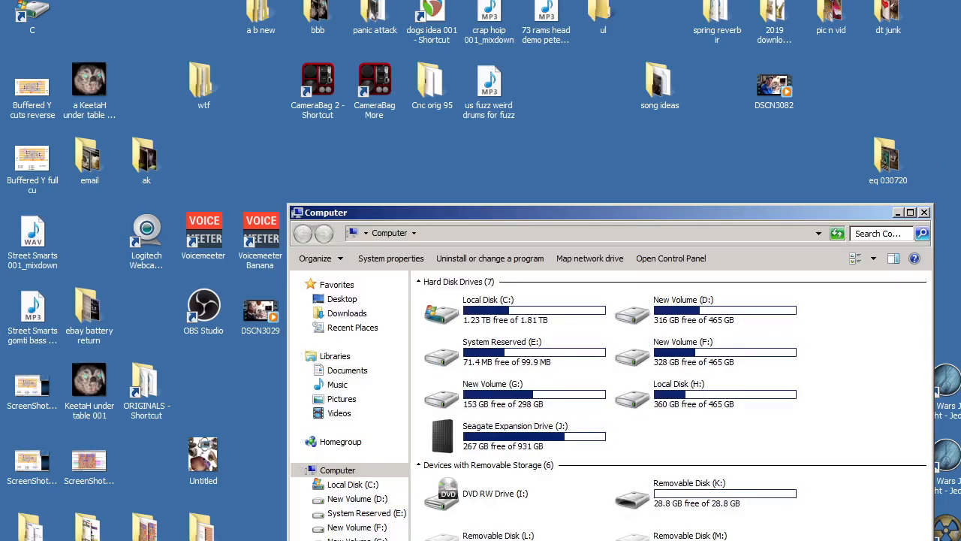
pyautogui.doubleClick(698, 499)
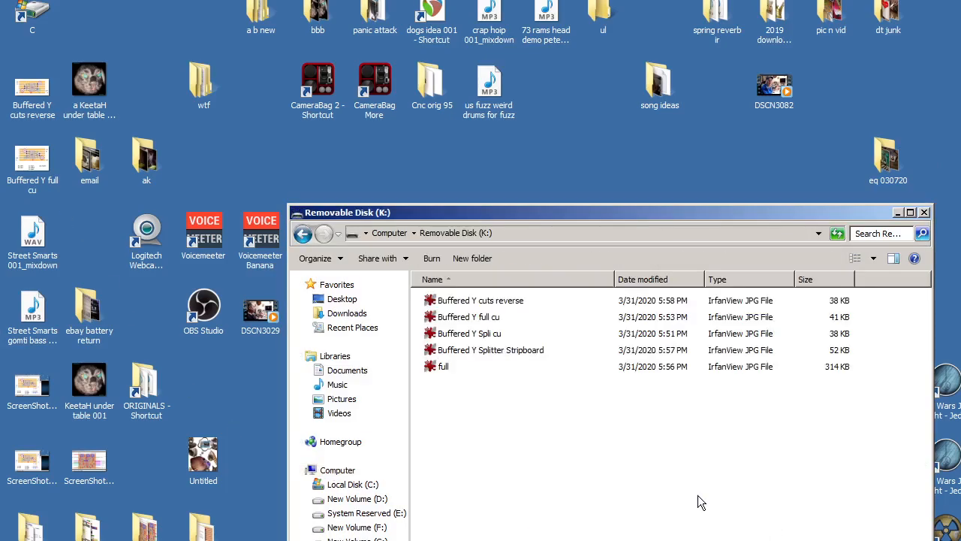
pyautogui.click(485, 300)
pyautogui.doubleClick(484, 301)
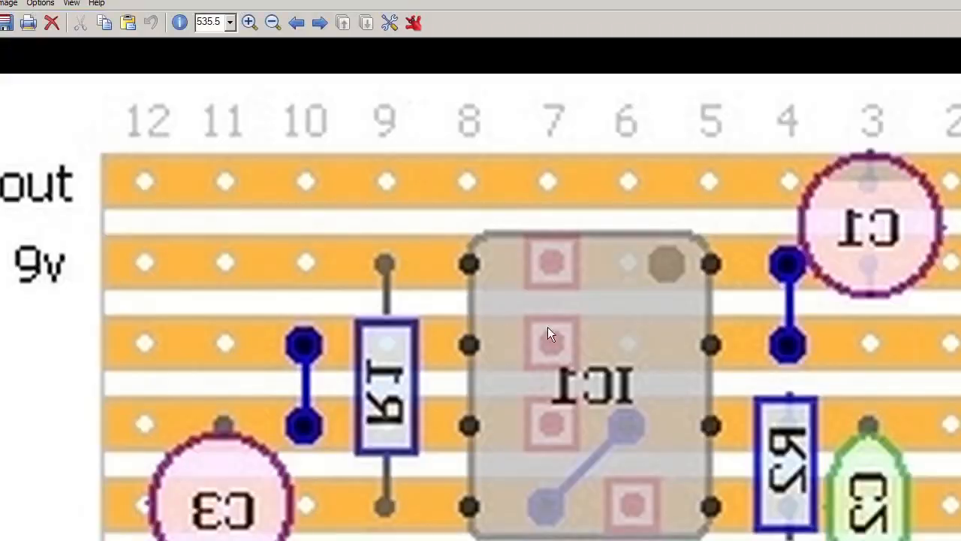
# Browse through the Buffered Y Splitter images on drive K:, continuing in the same folder after the last one
pyautogui.press('Right')
pyautogui.press('Right')
pyautogui.press('Right')
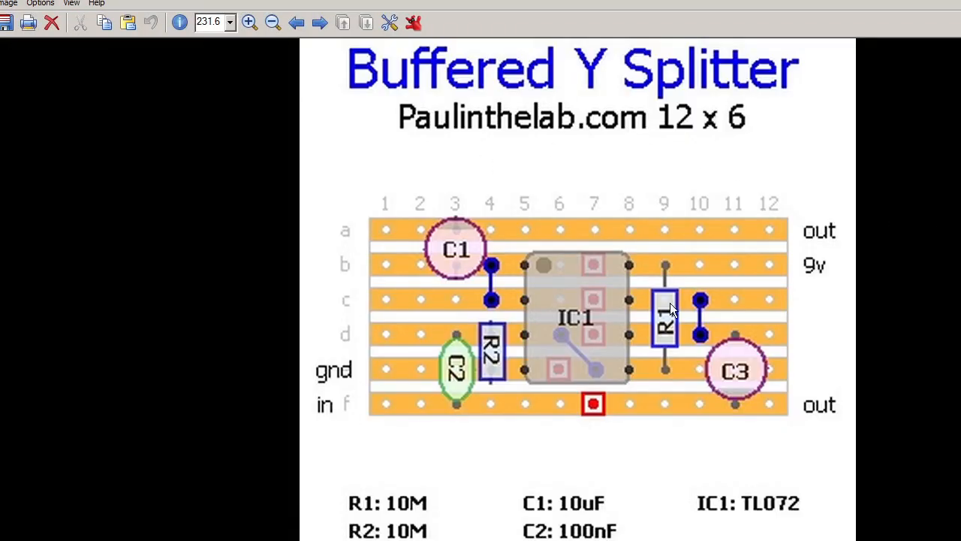
pyautogui.press('Right')
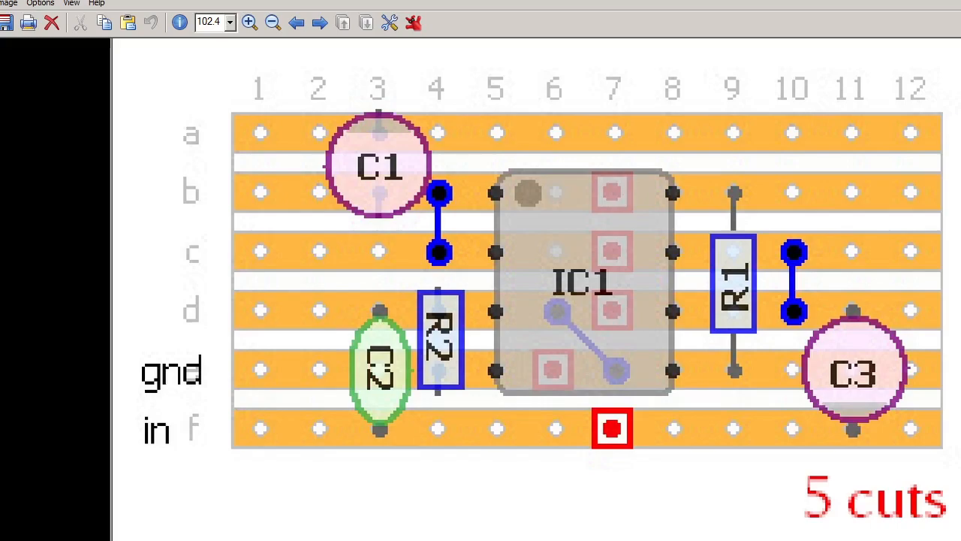
pyautogui.press('Right')
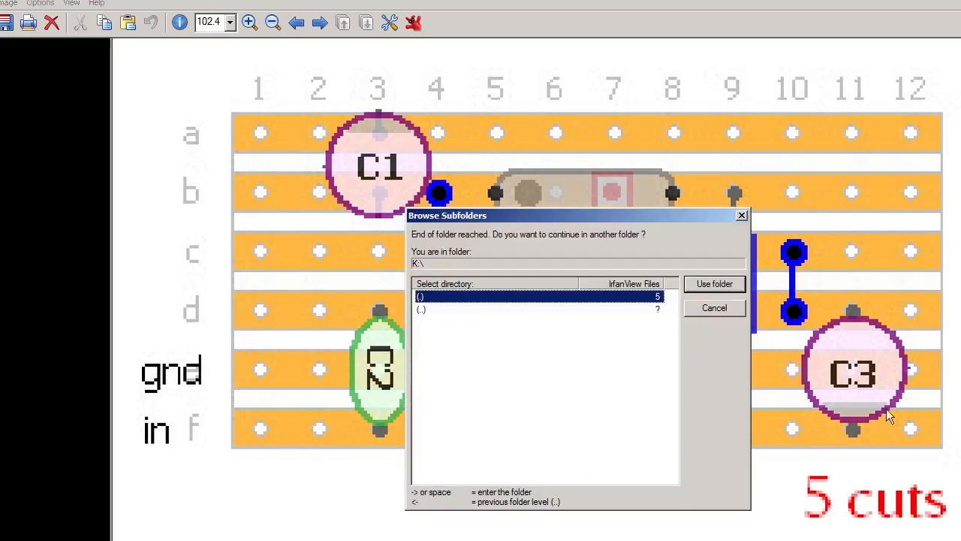
pyautogui.click(728, 291)
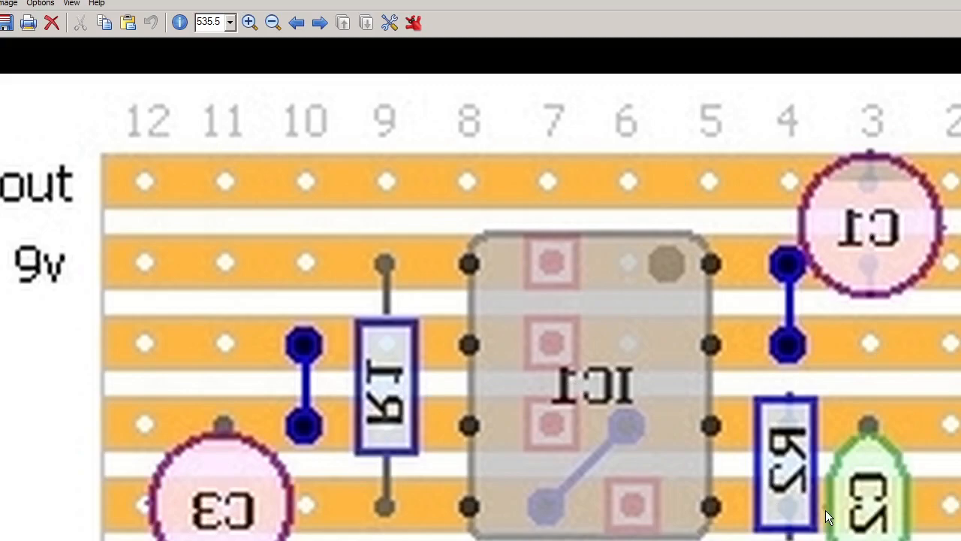
pyautogui.press('Right')
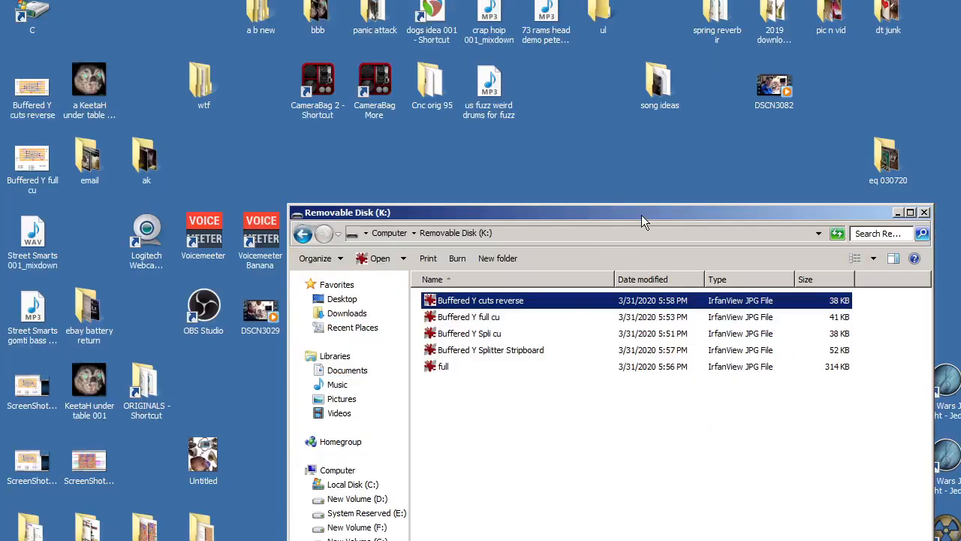
# Move the Removable Disk (K:) window aside, look into the desktop folder eq 030720 and close it
pyautogui.moveTo(641, 214); pyautogui.dragTo(922, 505)
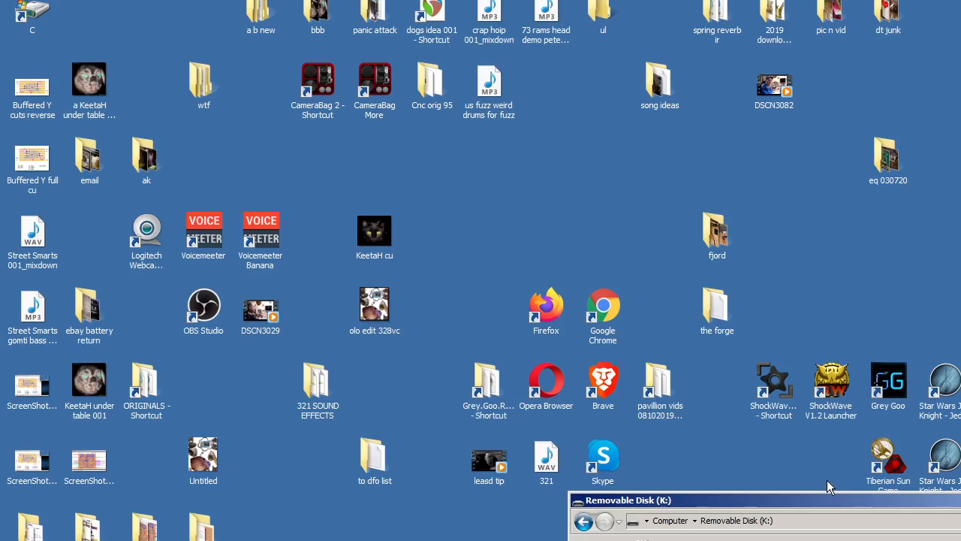
pyautogui.doubleClick(888, 155)
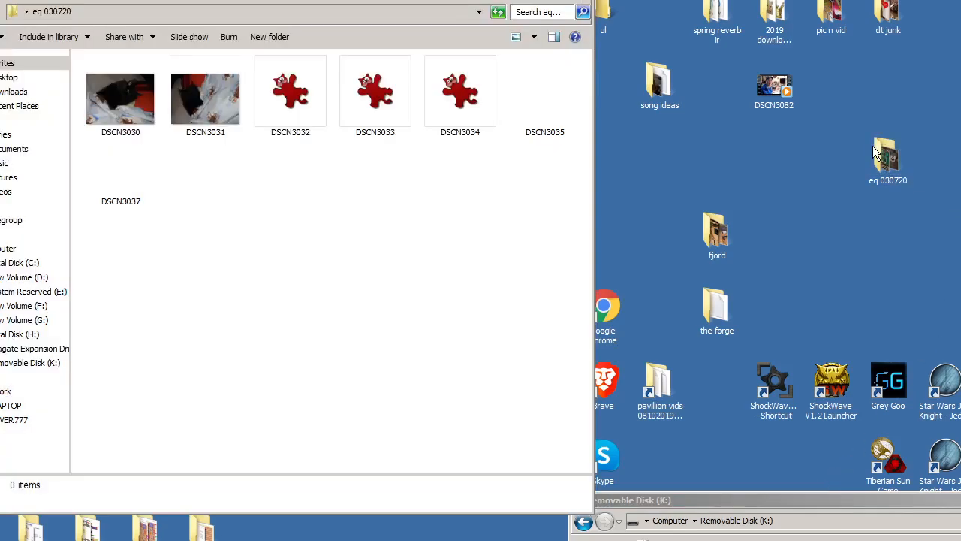
pyautogui.click(589, 3)
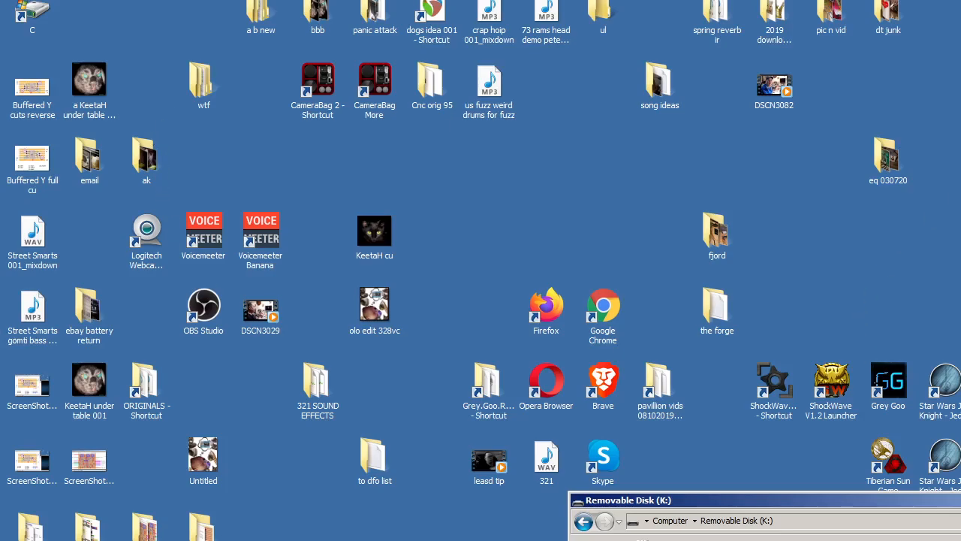
# Bring up a desktop screenshot in IrfanView and crop it to the OBS preview area
pyautogui.hotkey('alt', 'Tab')
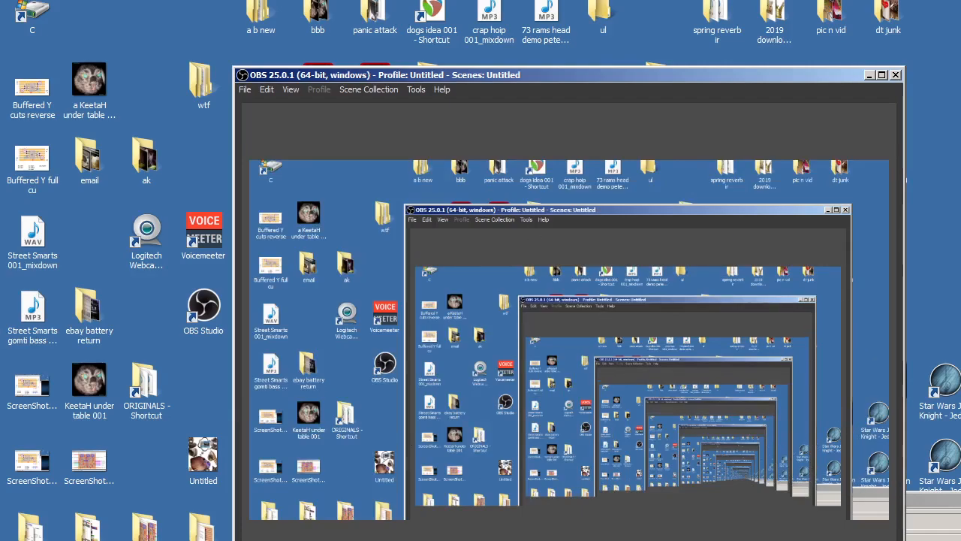
pyautogui.press('super')
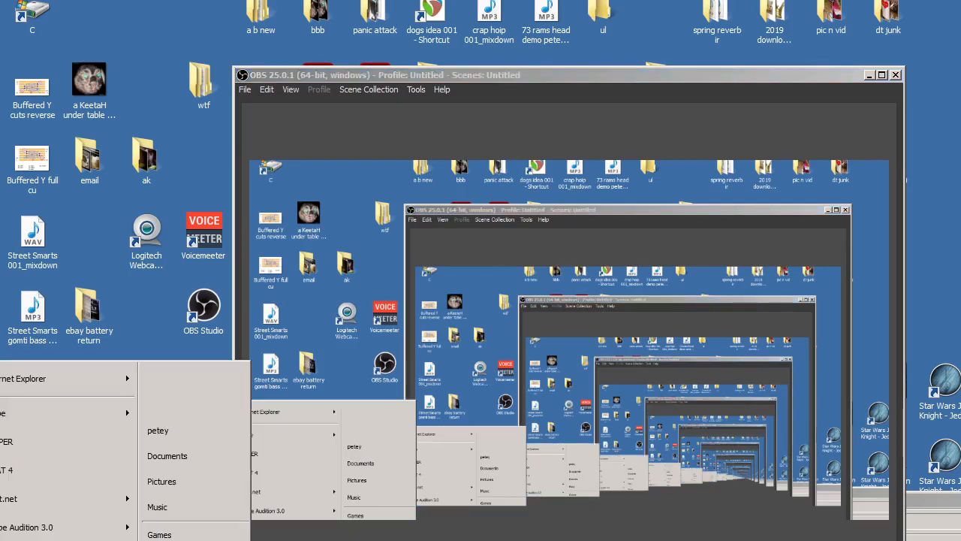
pyautogui.click(137, 321)
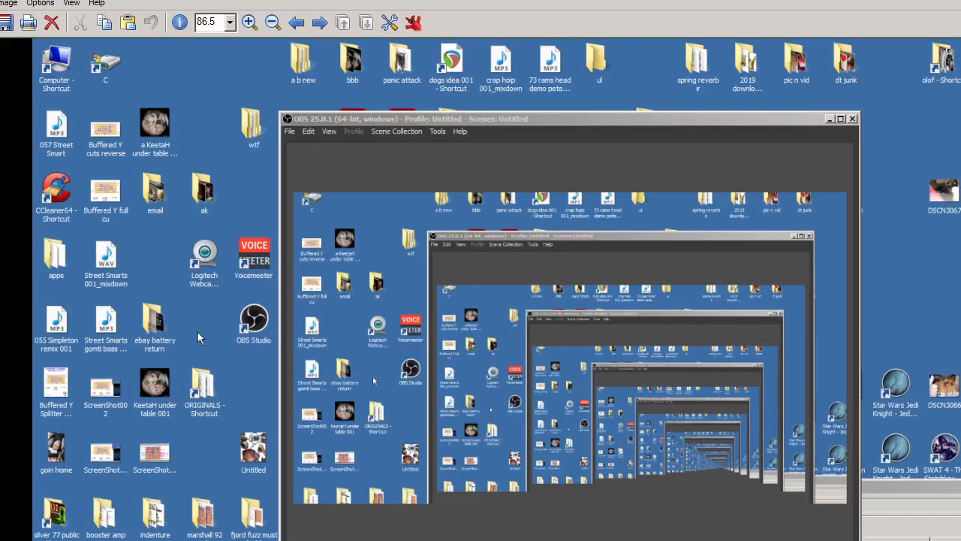
pyautogui.moveTo(837, 537); pyautogui.dragTo(313, 133)
pyautogui.hotkey('ctrl', 'y')
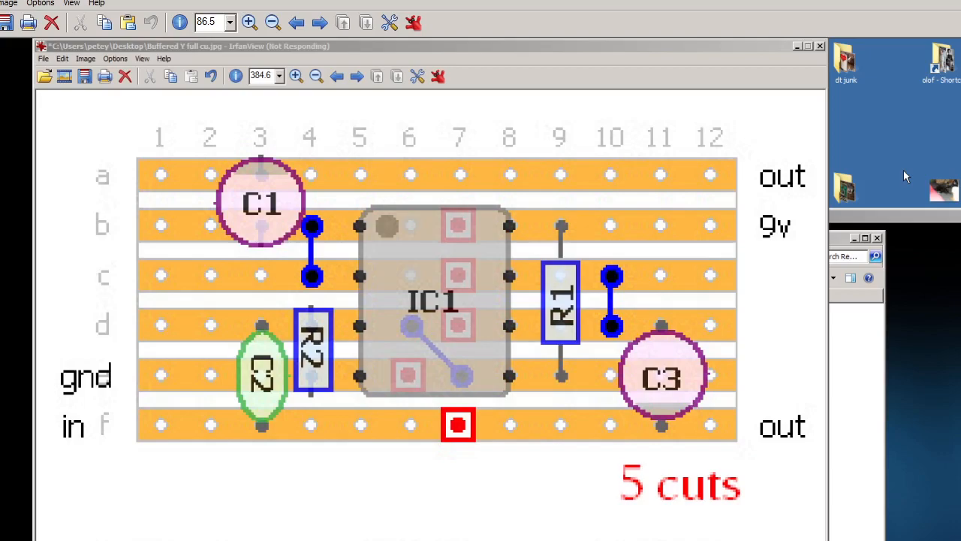
# Crop the screenshot of the Buffered Y full cu image to the stripboard layout, and call up saving without storing the file
pyautogui.moveTo(34, 83); pyautogui.dragTo(36, 89)
pyautogui.hotkey('ctrl', 'y')
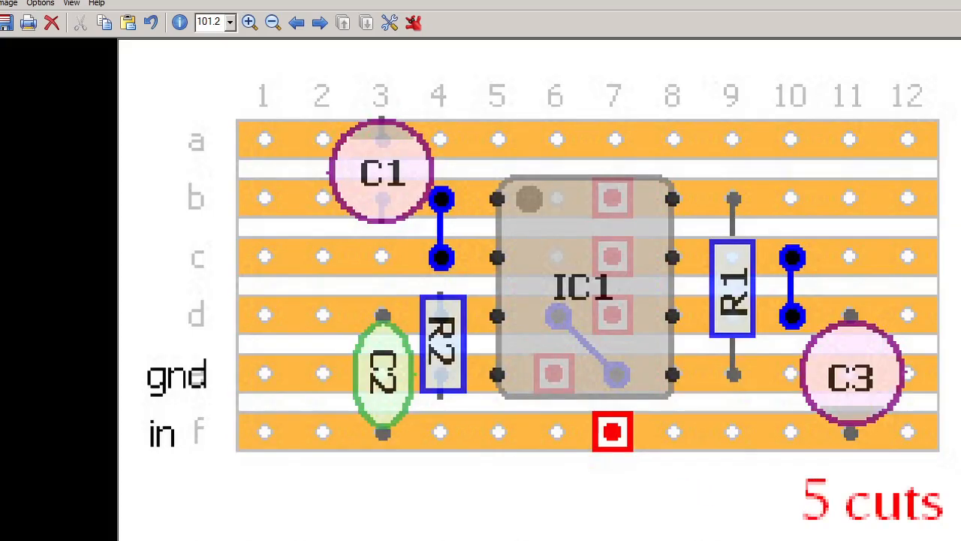
pyautogui.press('s')
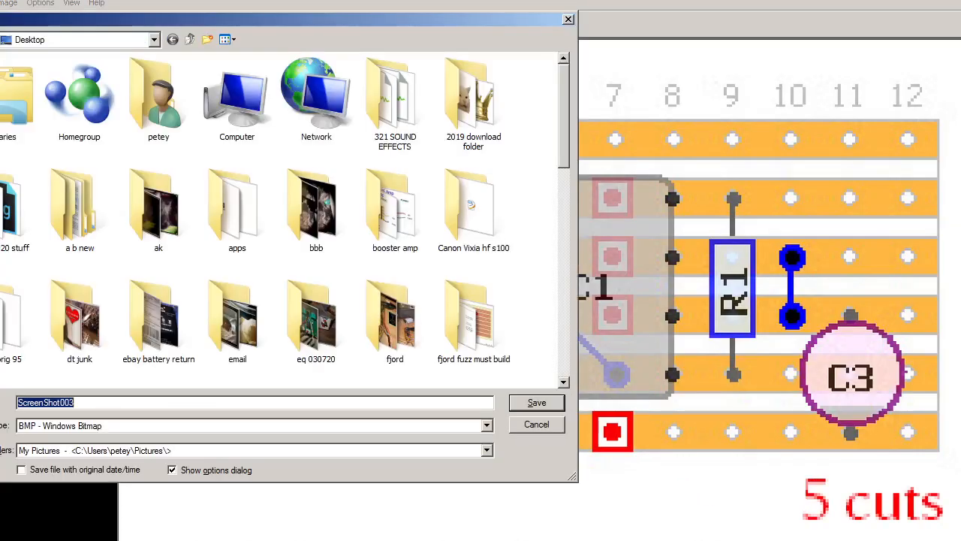
pyautogui.click(555, 427)
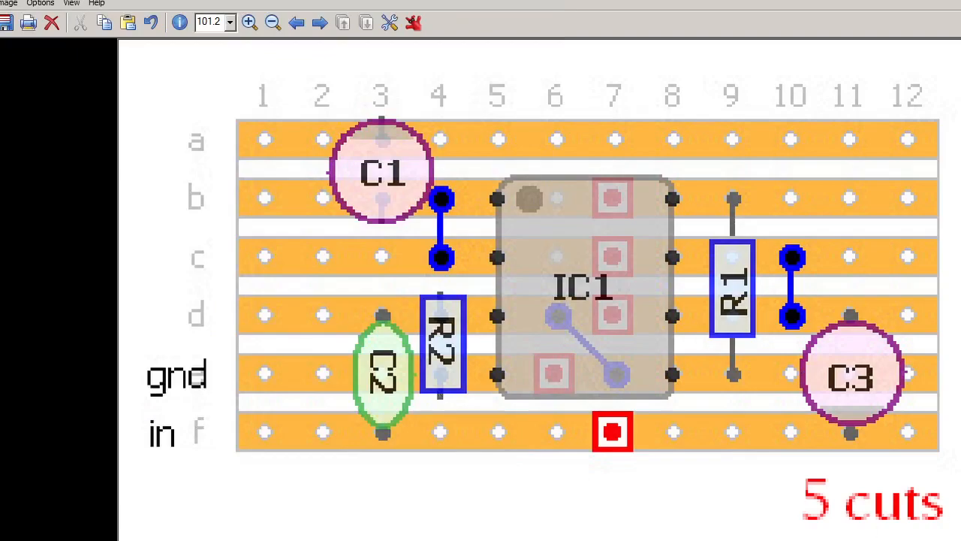
pyautogui.press('Escape')
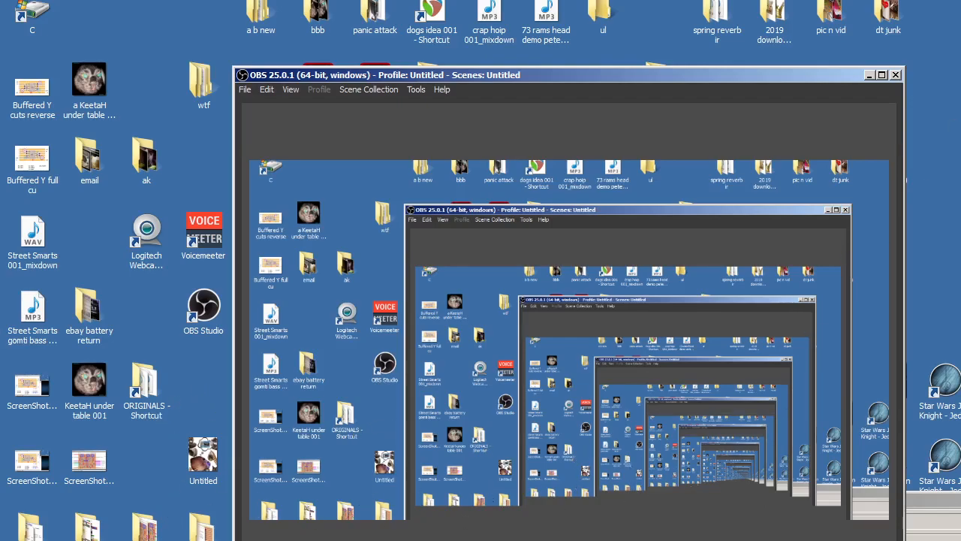
# View the stripboard images on Removable Disk (K:) from Buffered Y cuts reverse onward, close the viewer and reposition the folder window
pyautogui.hotkey('alt', 'Tab')
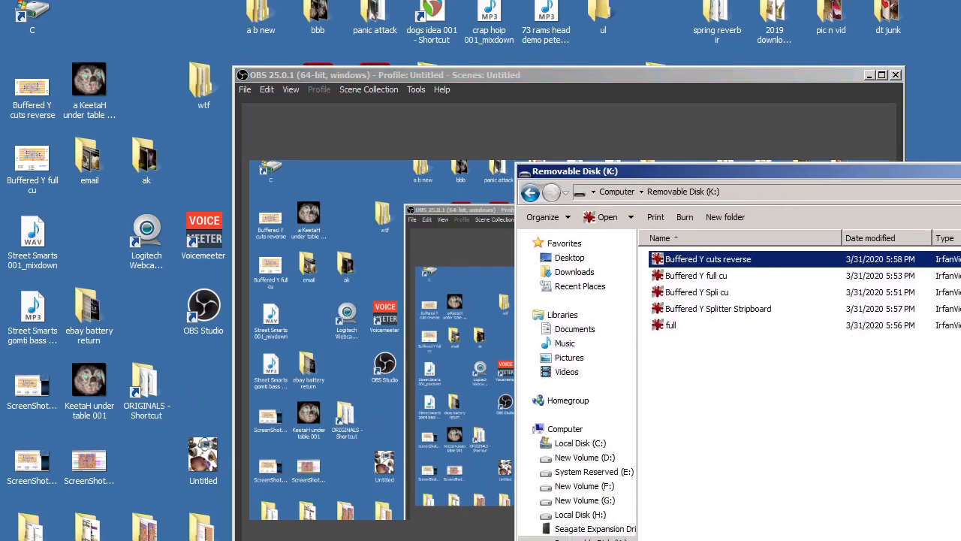
pyautogui.doubleClick(710, 262)
pyautogui.scroll(-1, 805, 294)
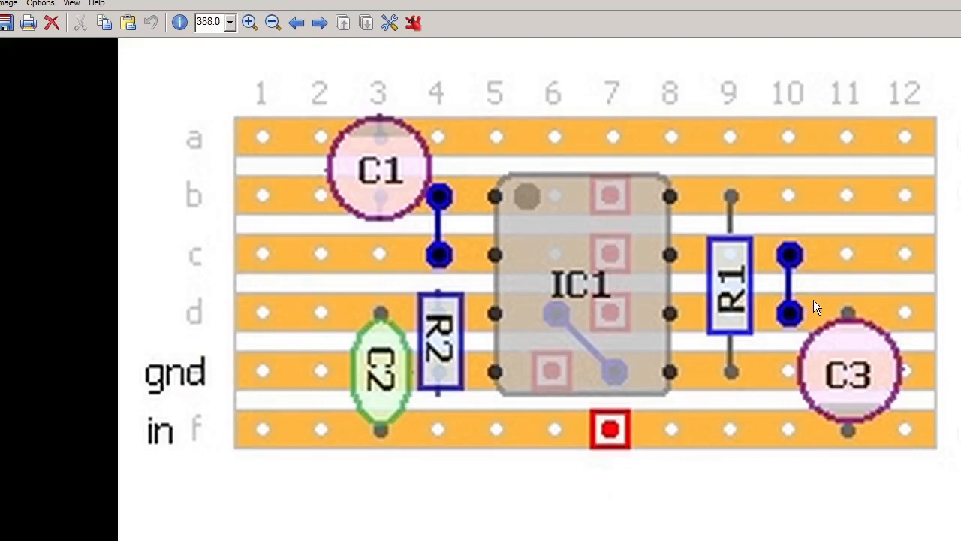
pyautogui.press('Escape')
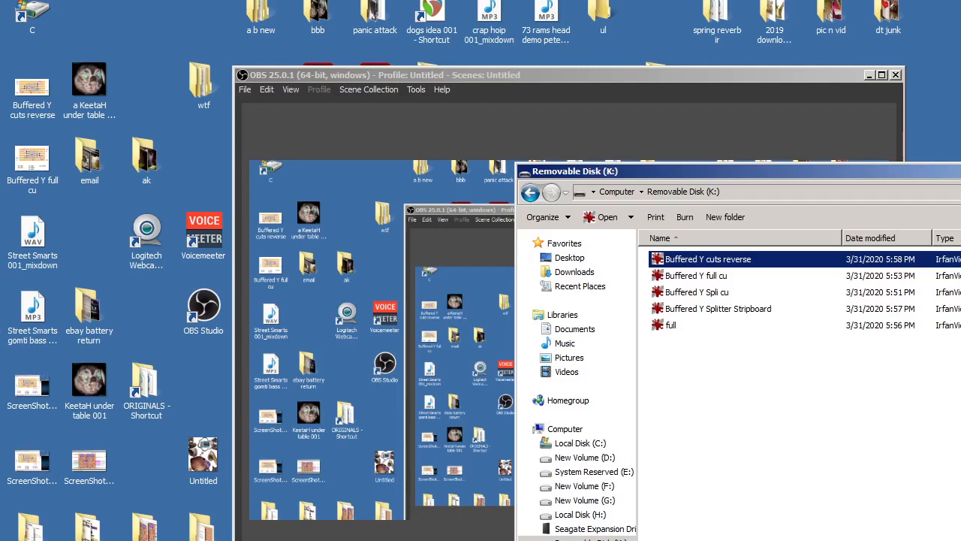
pyautogui.moveTo(721, 171); pyautogui.dragTo(780, 27)
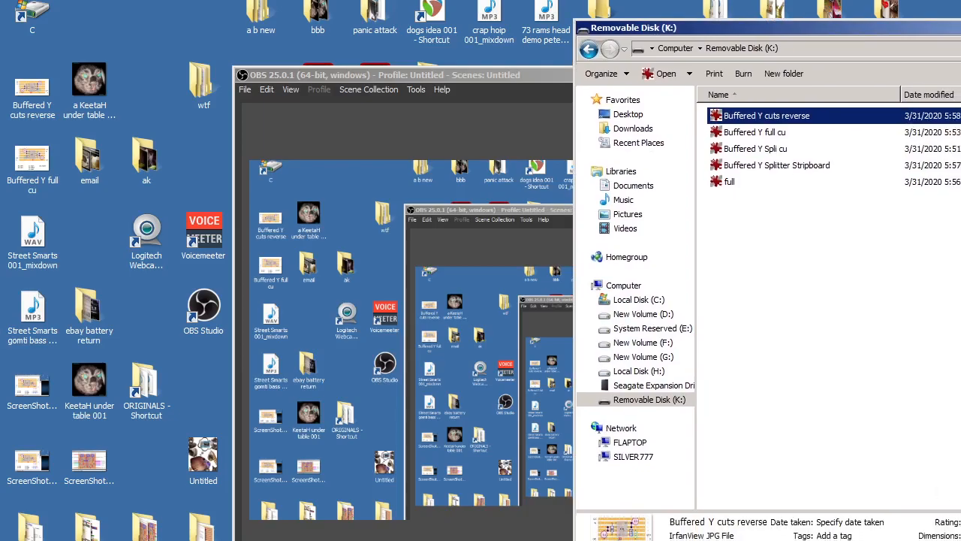